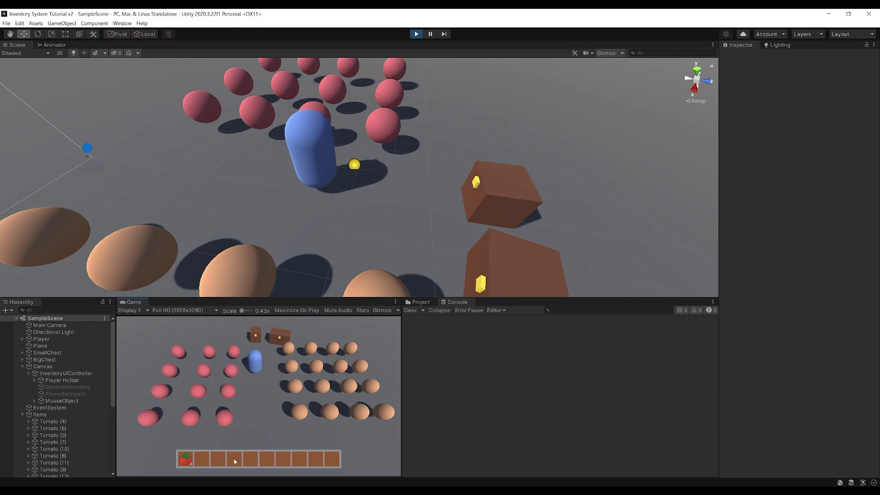
- Collect tomatoes, split the first stack into hotbar slot 3, then merge those 2 onto slot 2
key(a)
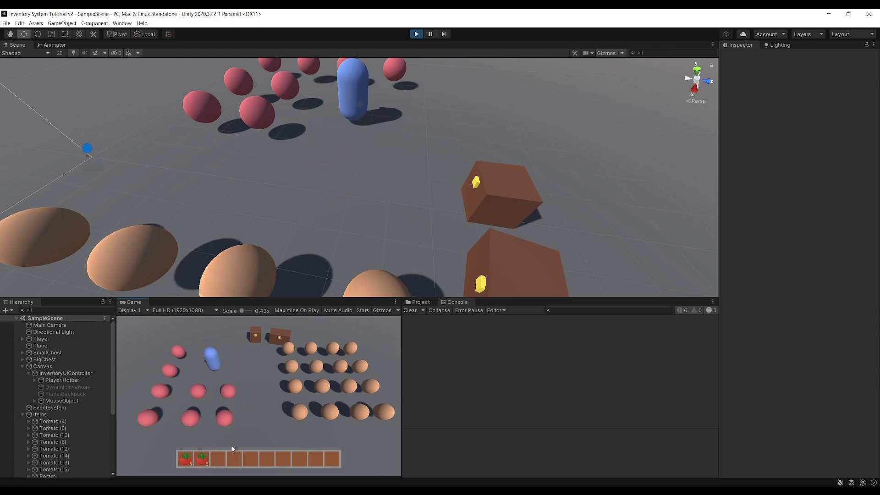
shift+click(185, 460)
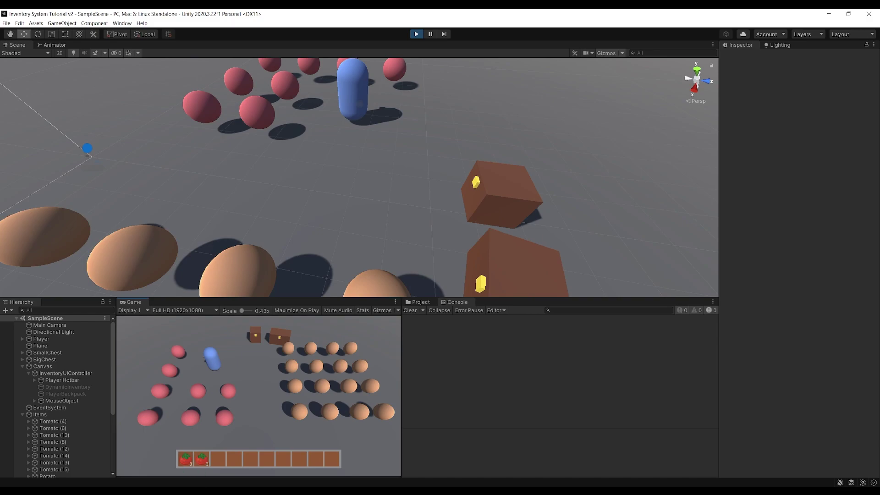
click(218, 459)
click(220, 461)
click(202, 460)
- Split slot 2 into slot 3, combine slot 1 onto slot 2, drop one tomato in slot 5, then reach the potatoes
shift+click(202, 460)
click(219, 458)
click(186, 460)
click(202, 456)
click(250, 458)
key(d)
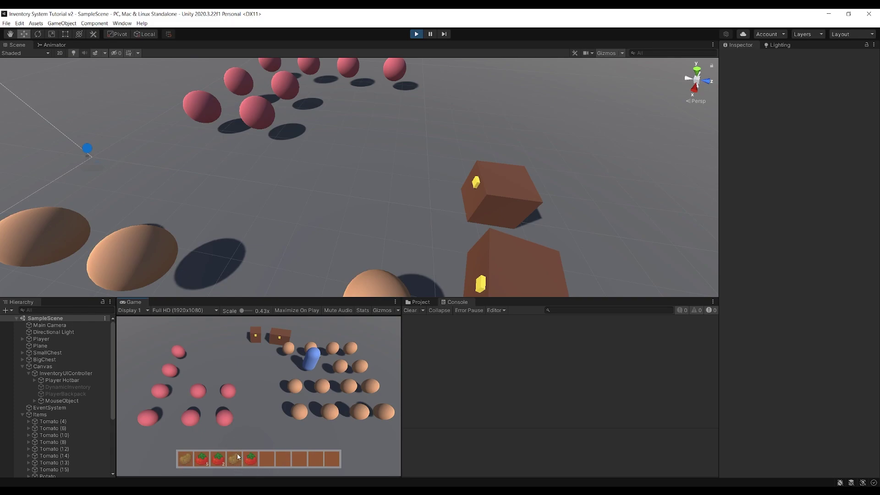
- Walk through the potatoes picking them up, and open the backpack inventory
key(s)
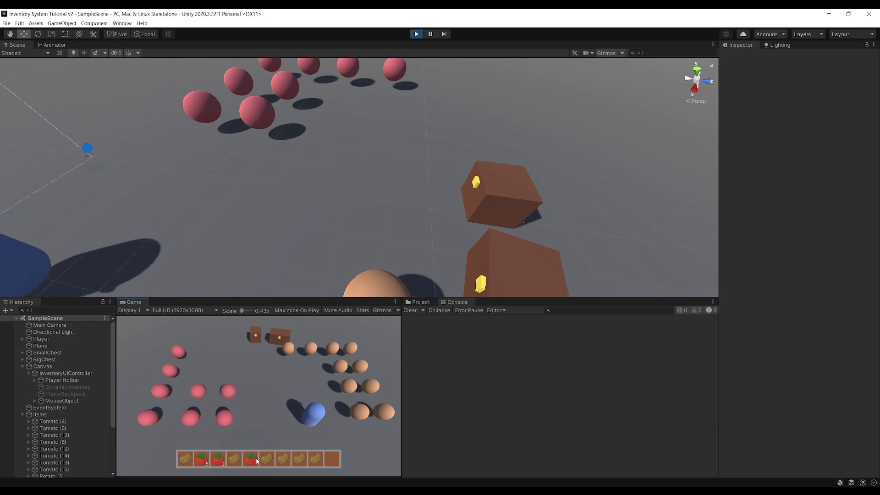
key(d)
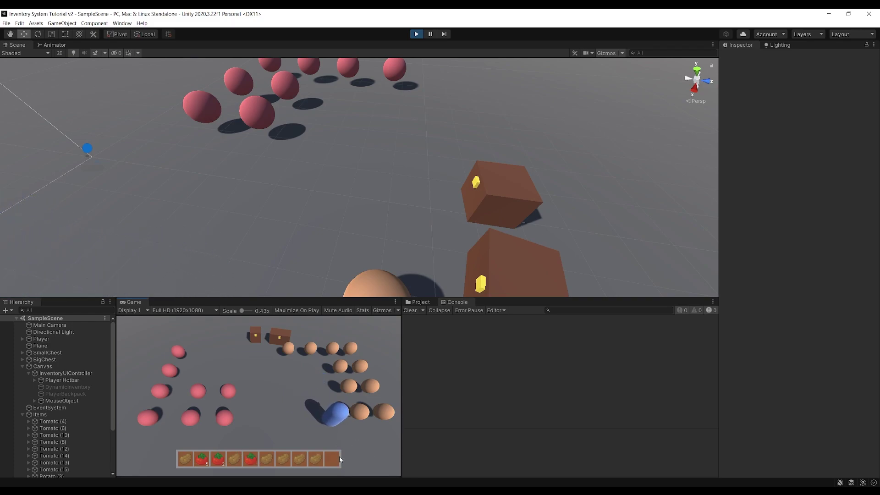
key(d)
key(b)
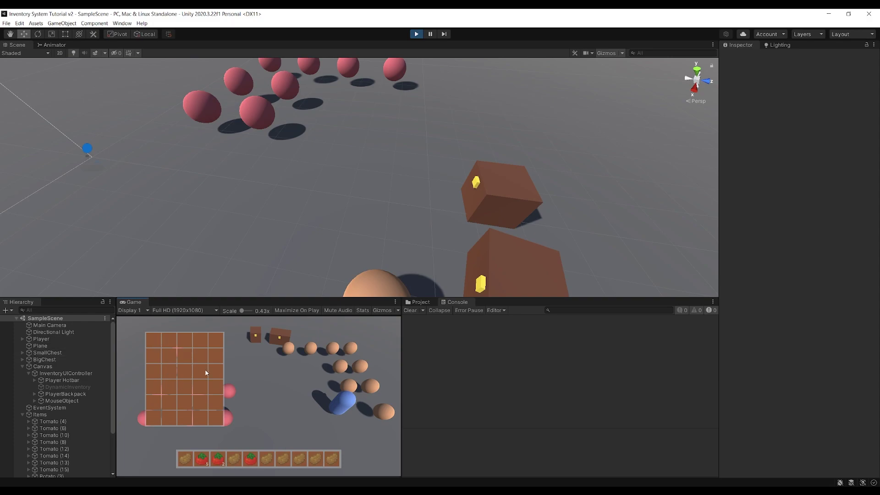
- Walk along the potato row and over the tomatoes, collecting them into the backpack
key(w)
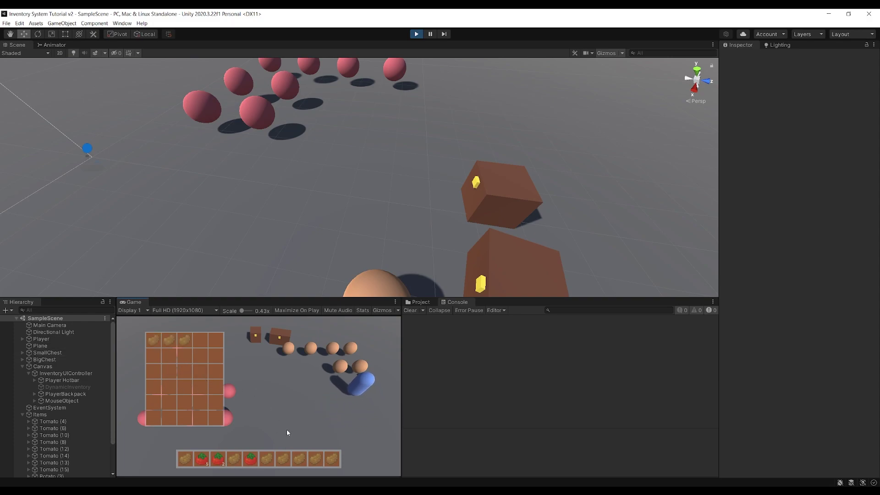
key(a)
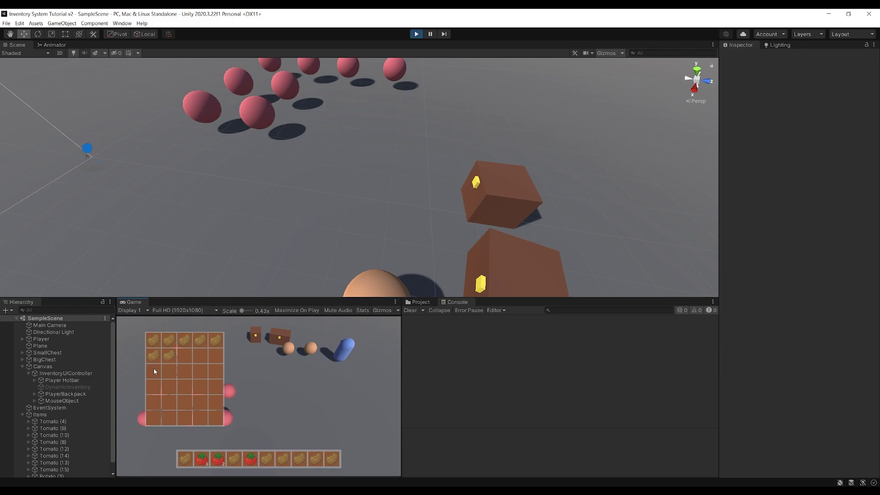
key(s)
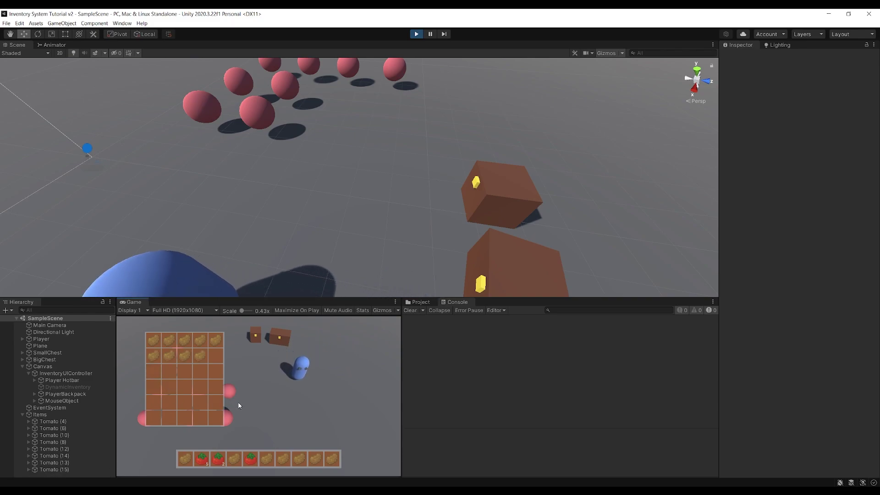
key(a)
key(s)
key(a)
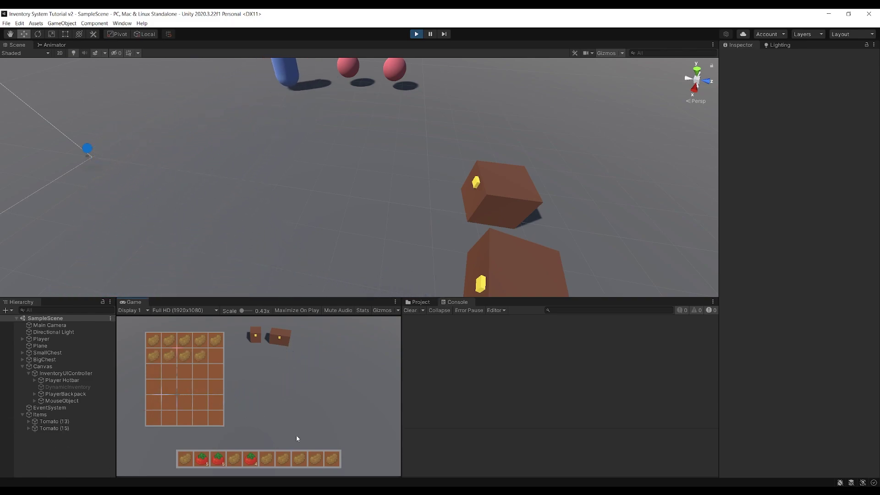
key(d)
key(d)
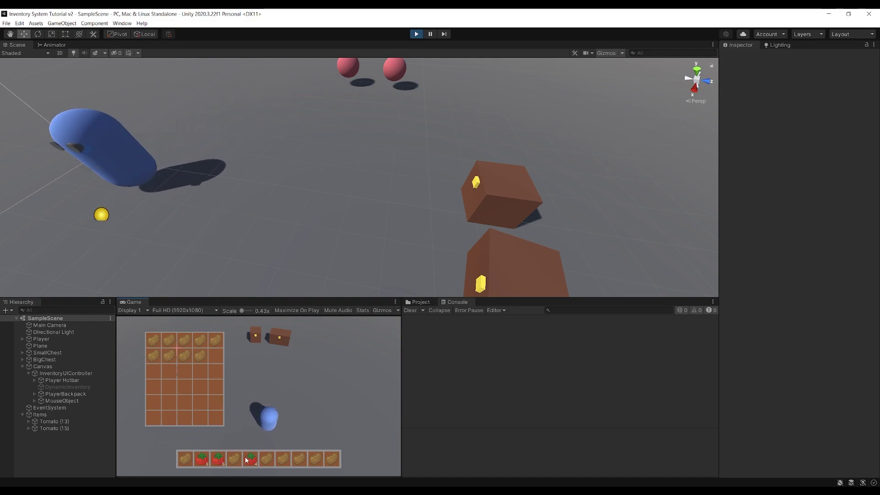
key(a)
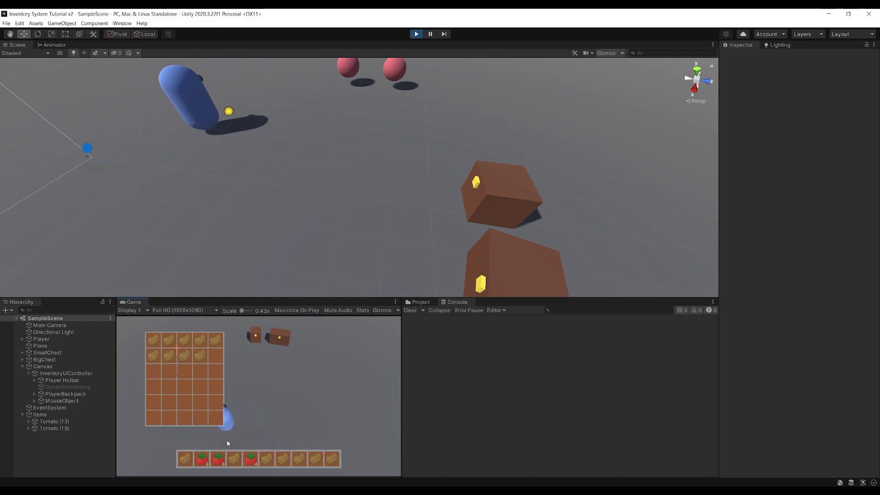
- Close the backpack, collect the last tomato, and reopen the backpack
key(b)
key(a)
key(w)
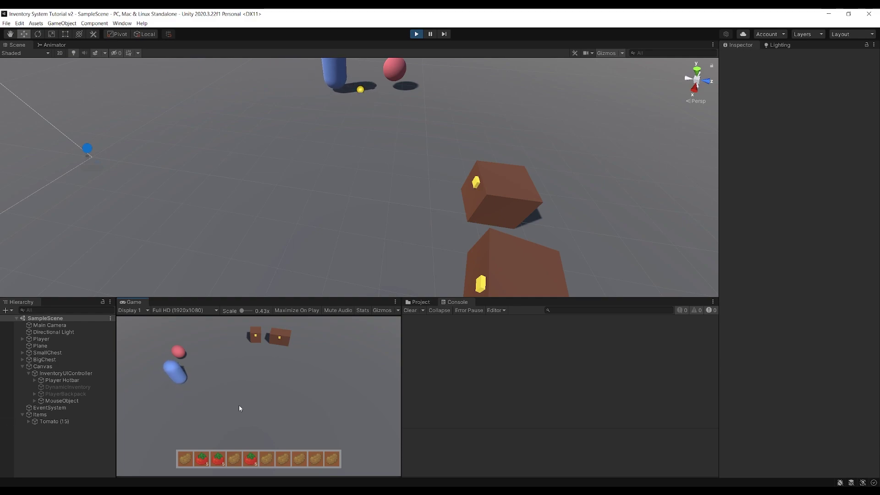
key(d)
key(a)
key(b)
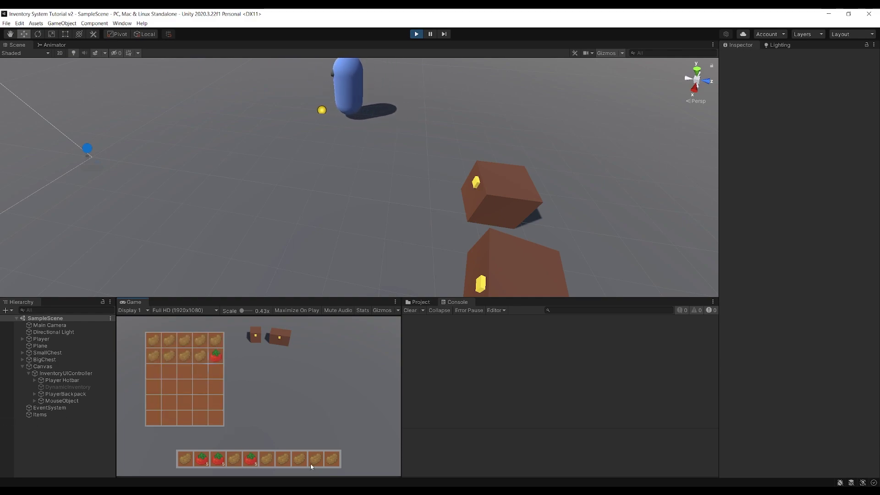
- Walk to the chest, the small chest and the big chest, opening each one's inventory
key(d)
key(w)
key(e)
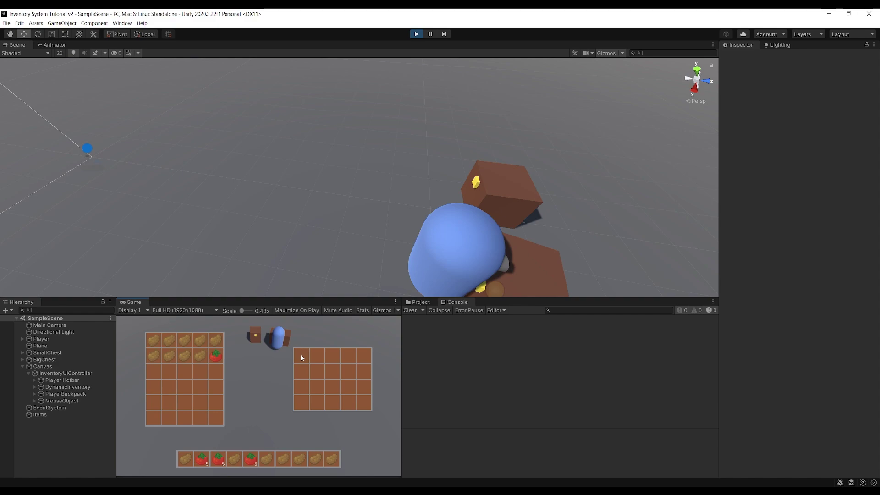
key(s)
key(w)
key(e)
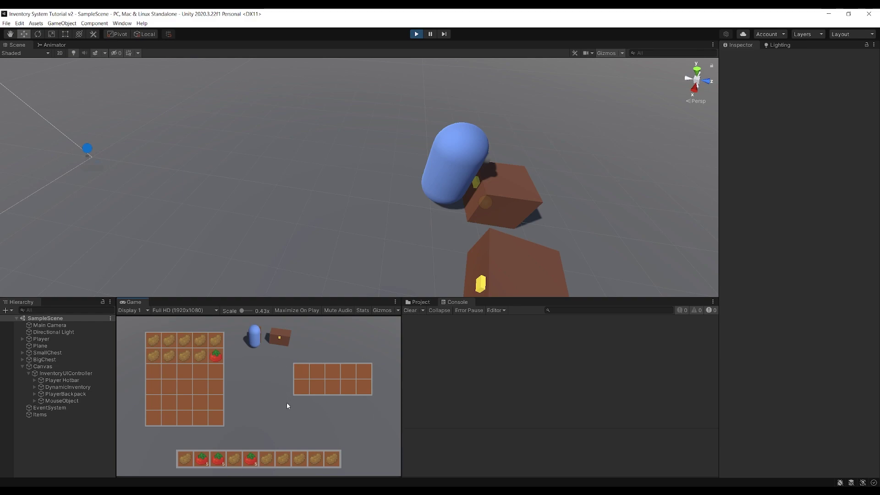
key(s)
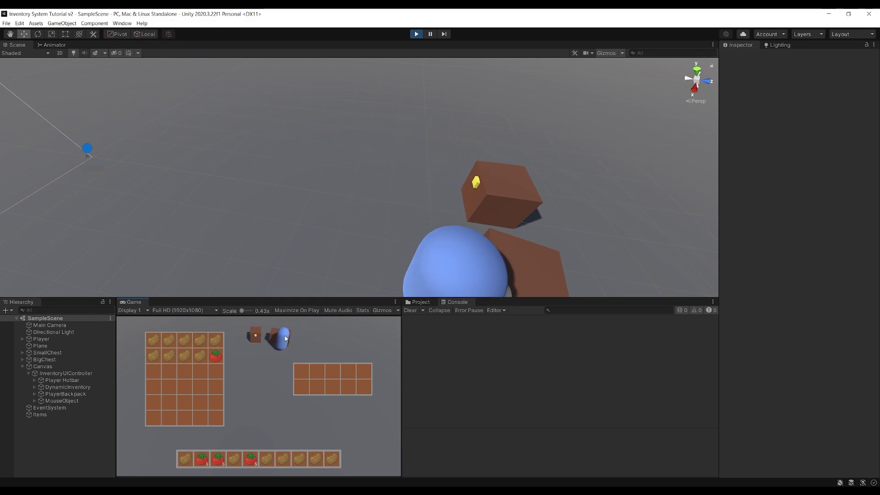
key(e)
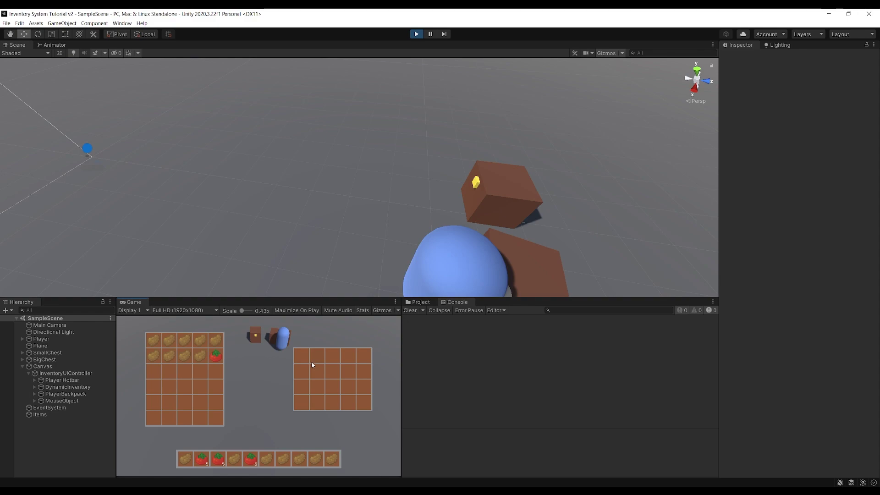
- Store the backpack's tomato in the chest's first slot and hotbar slot 3's tomatoes in its second
click(216, 362)
click(300, 359)
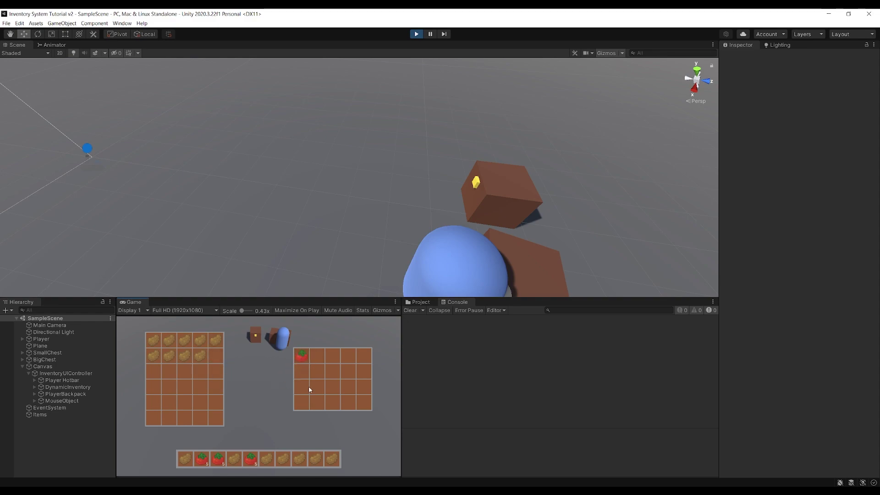
click(219, 459)
click(321, 362)
- Store the last hotbar slot's potato in the other chest's bottom row, close the panels, and return
key(w)
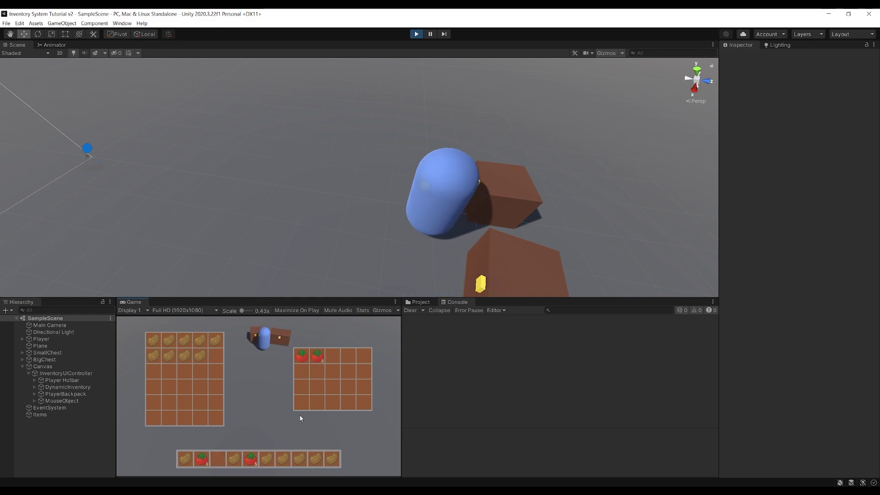
click(327, 460)
click(333, 387)
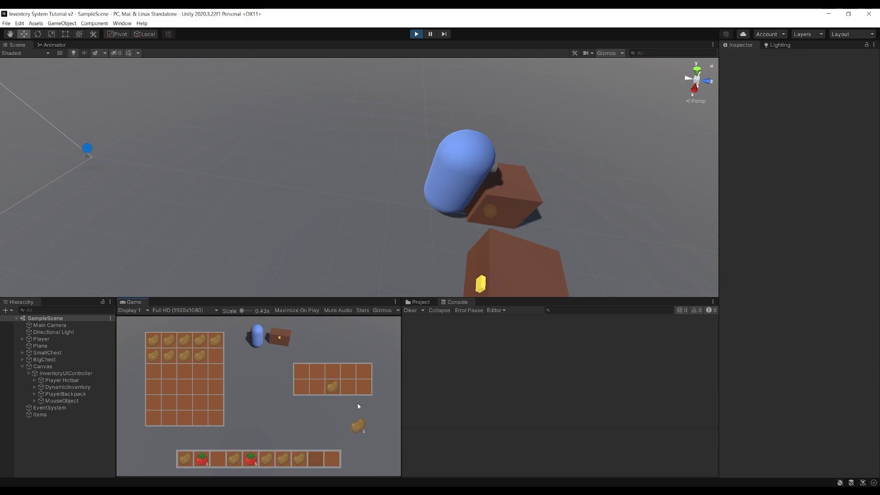
key(Tab)
key(s)
key(w)
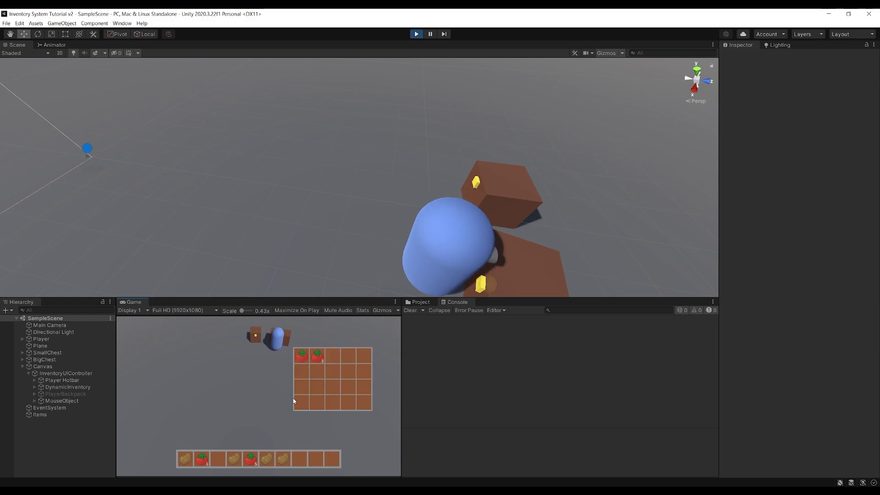
- Move both tomato stacks from the chest into hotbar slots 3 and 8, then close it
click(299, 363)
click(218, 459)
click(322, 357)
click(299, 459)
key(Tab)
- At the other chest, split the slot 8 tomatoes and put part in its first slot
key(s)
key(w)
key(Tab)
right_click(307, 462)
click(301, 371)
key(Tab)
- Take the 2 tomatoes from the small chest and add them to the big chest's tomato stack
key(d)
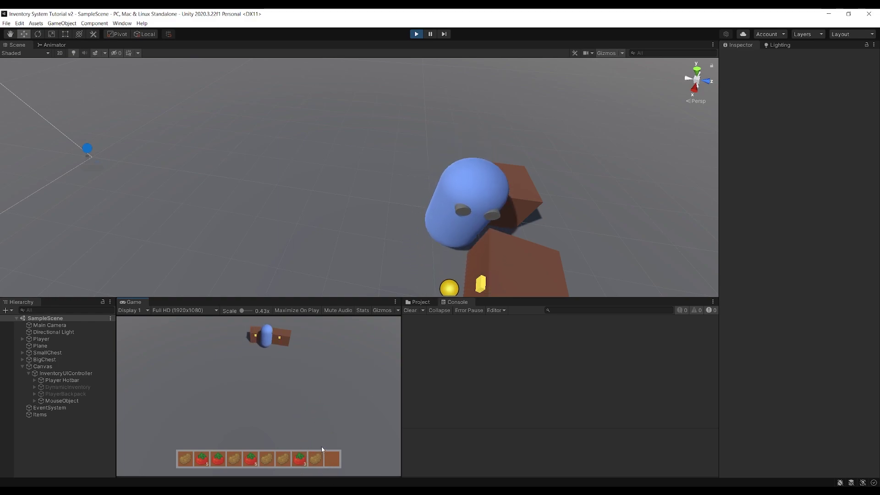
key(Tab)
click(299, 463)
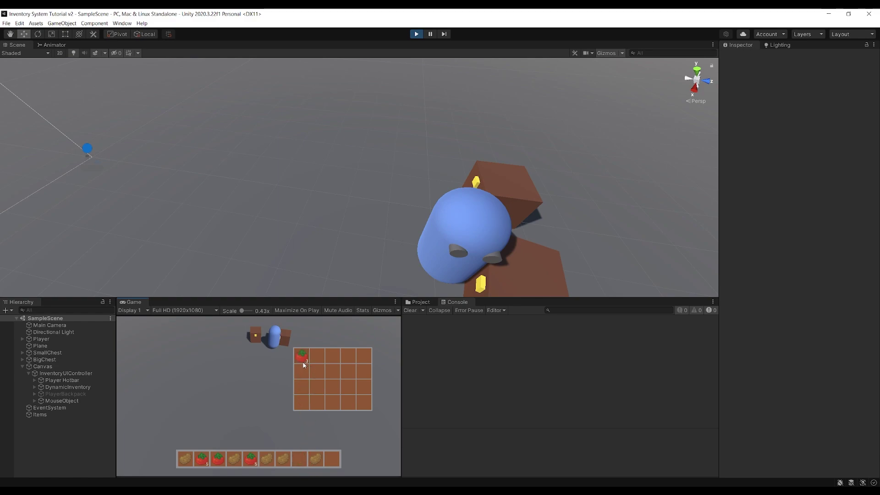
key(a)
key(Tab)
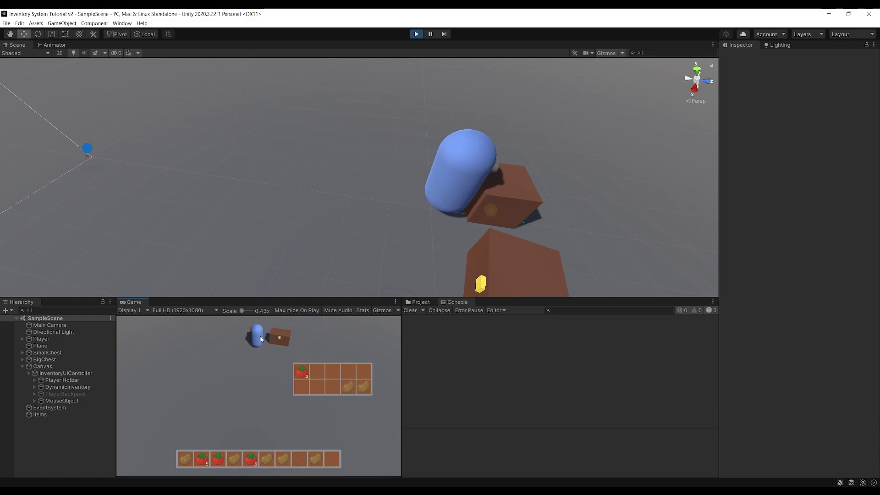
click(307, 369)
click(303, 458)
key(d)
click(303, 457)
click(301, 356)
key(Tab)
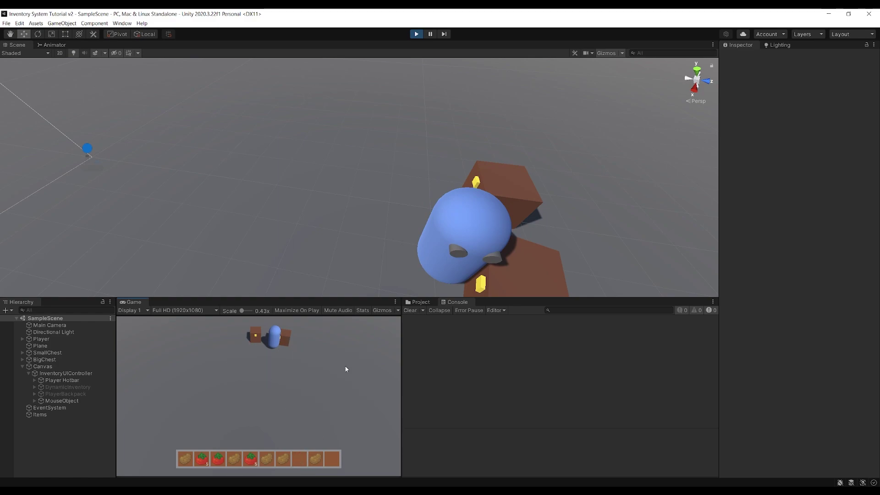
- Walk away from the chests and back, picking up the dropped potato into hotbar slot 7
key(s)
key(a)
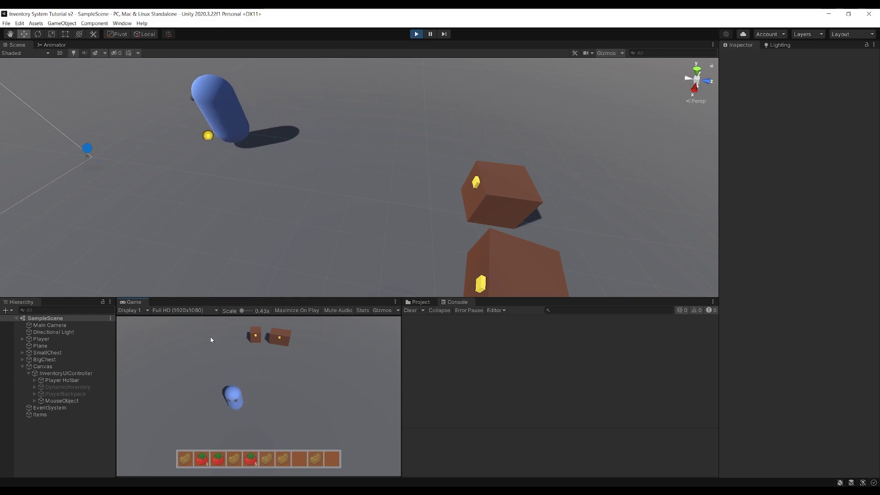
key(w)
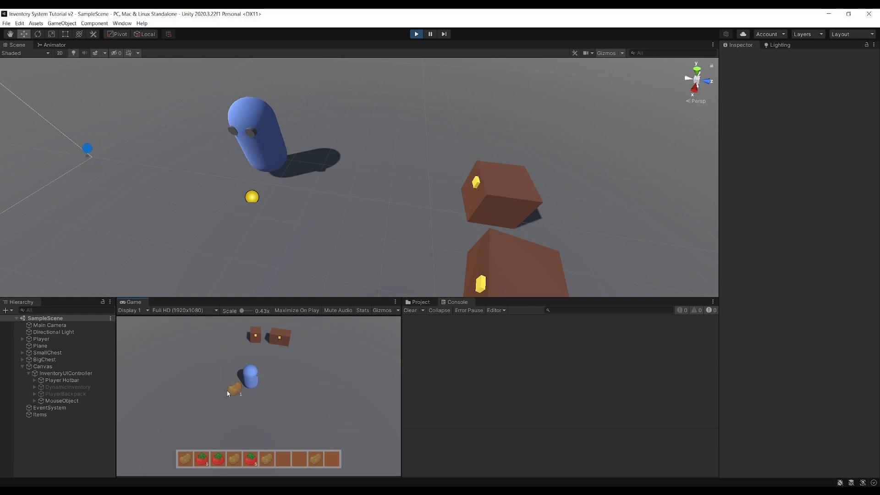
click(284, 461)
- Walk the player around briefly, then stop Play mode with Ctrl+P to restore the original scene
key(w)
key(a)
key(s)
key(d)
key(s)
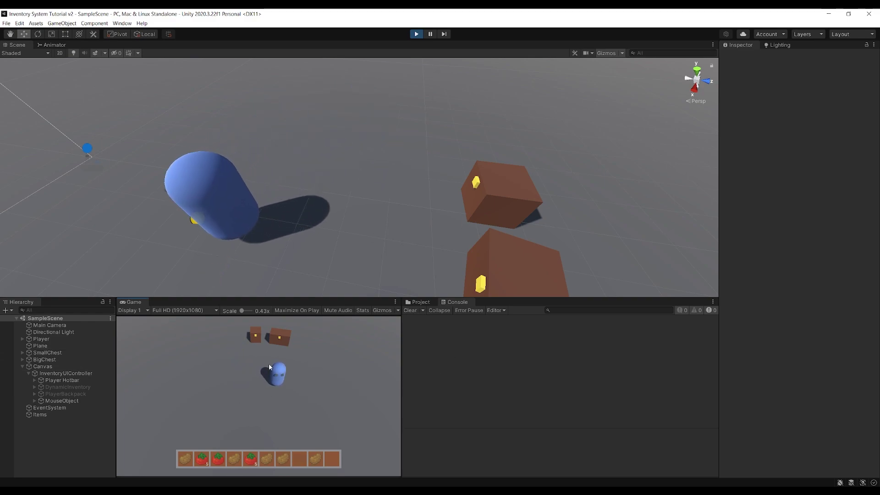
key(ctrl+p)
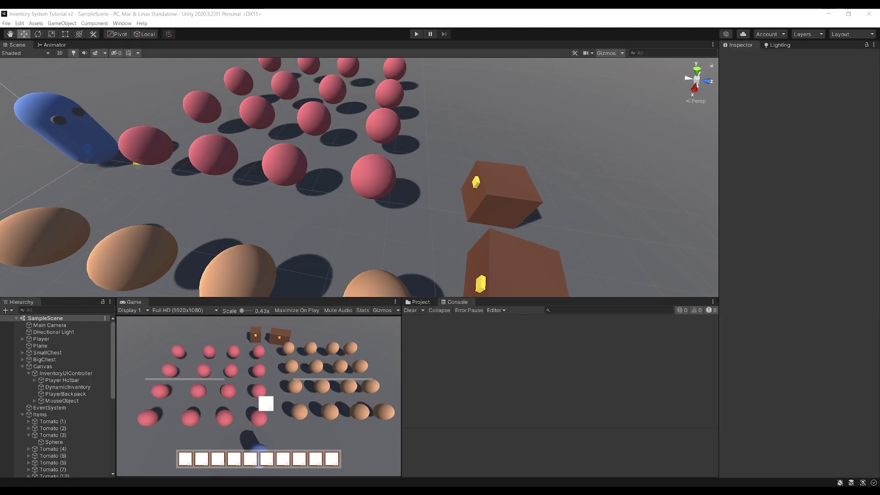